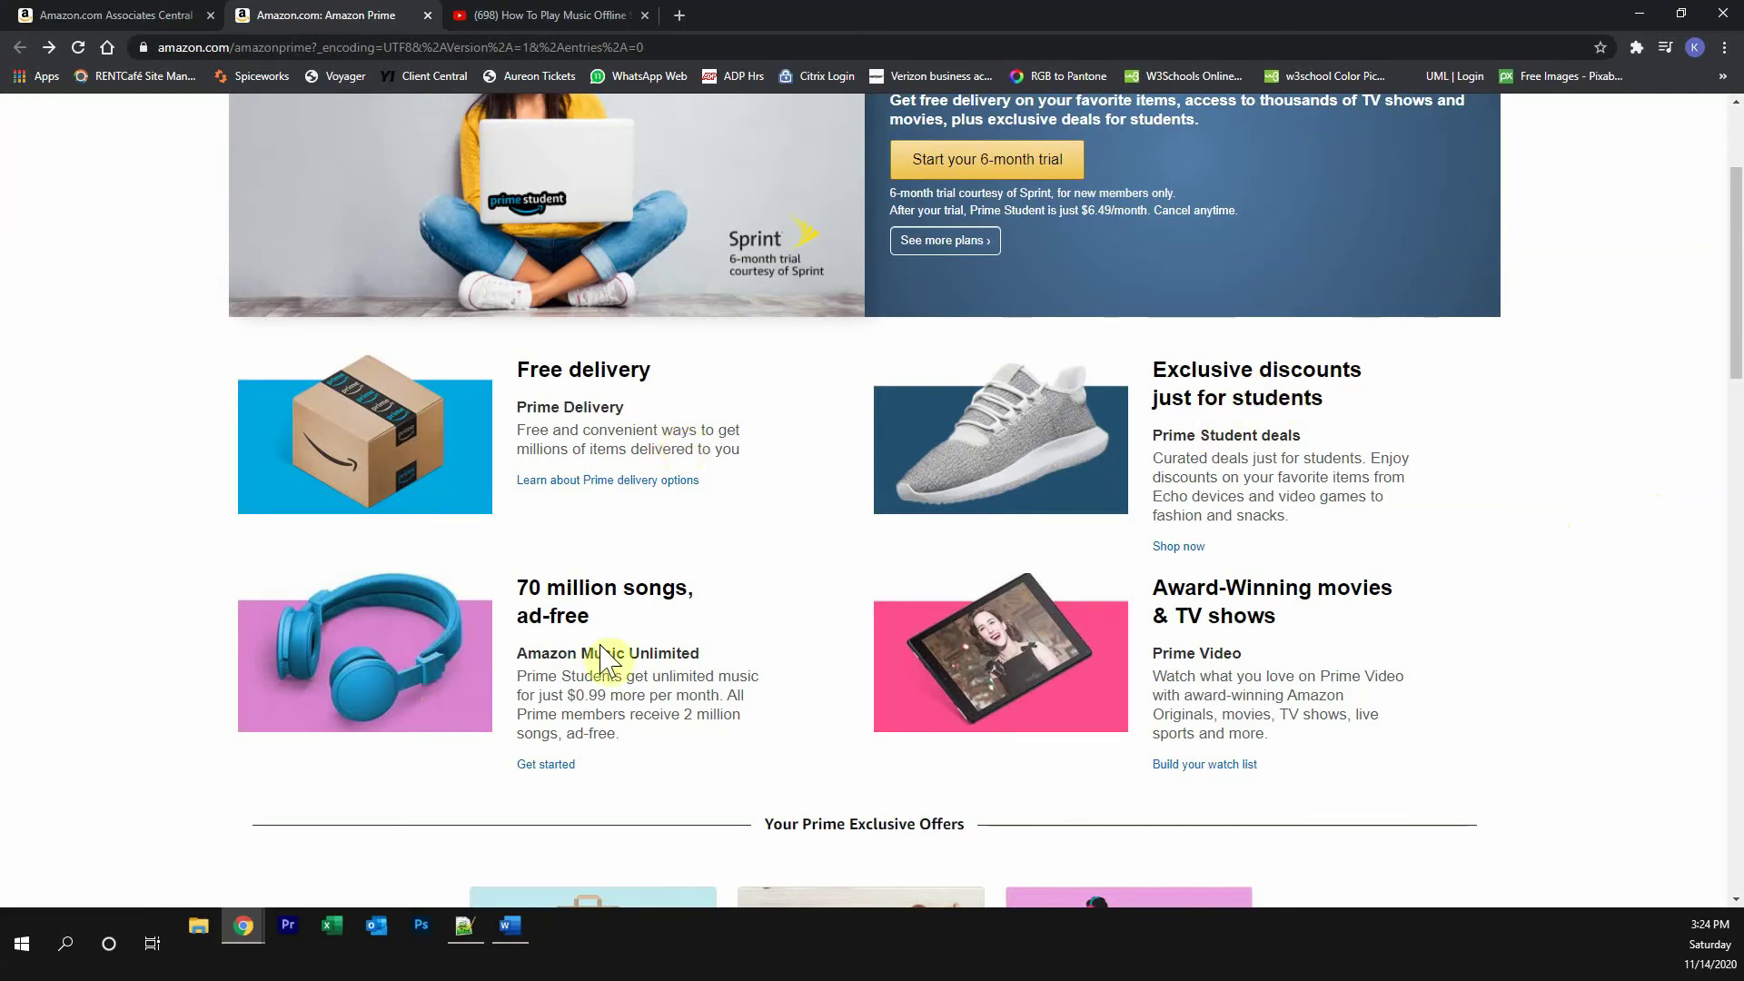
pyautogui.scroll(-2, 904, 626)
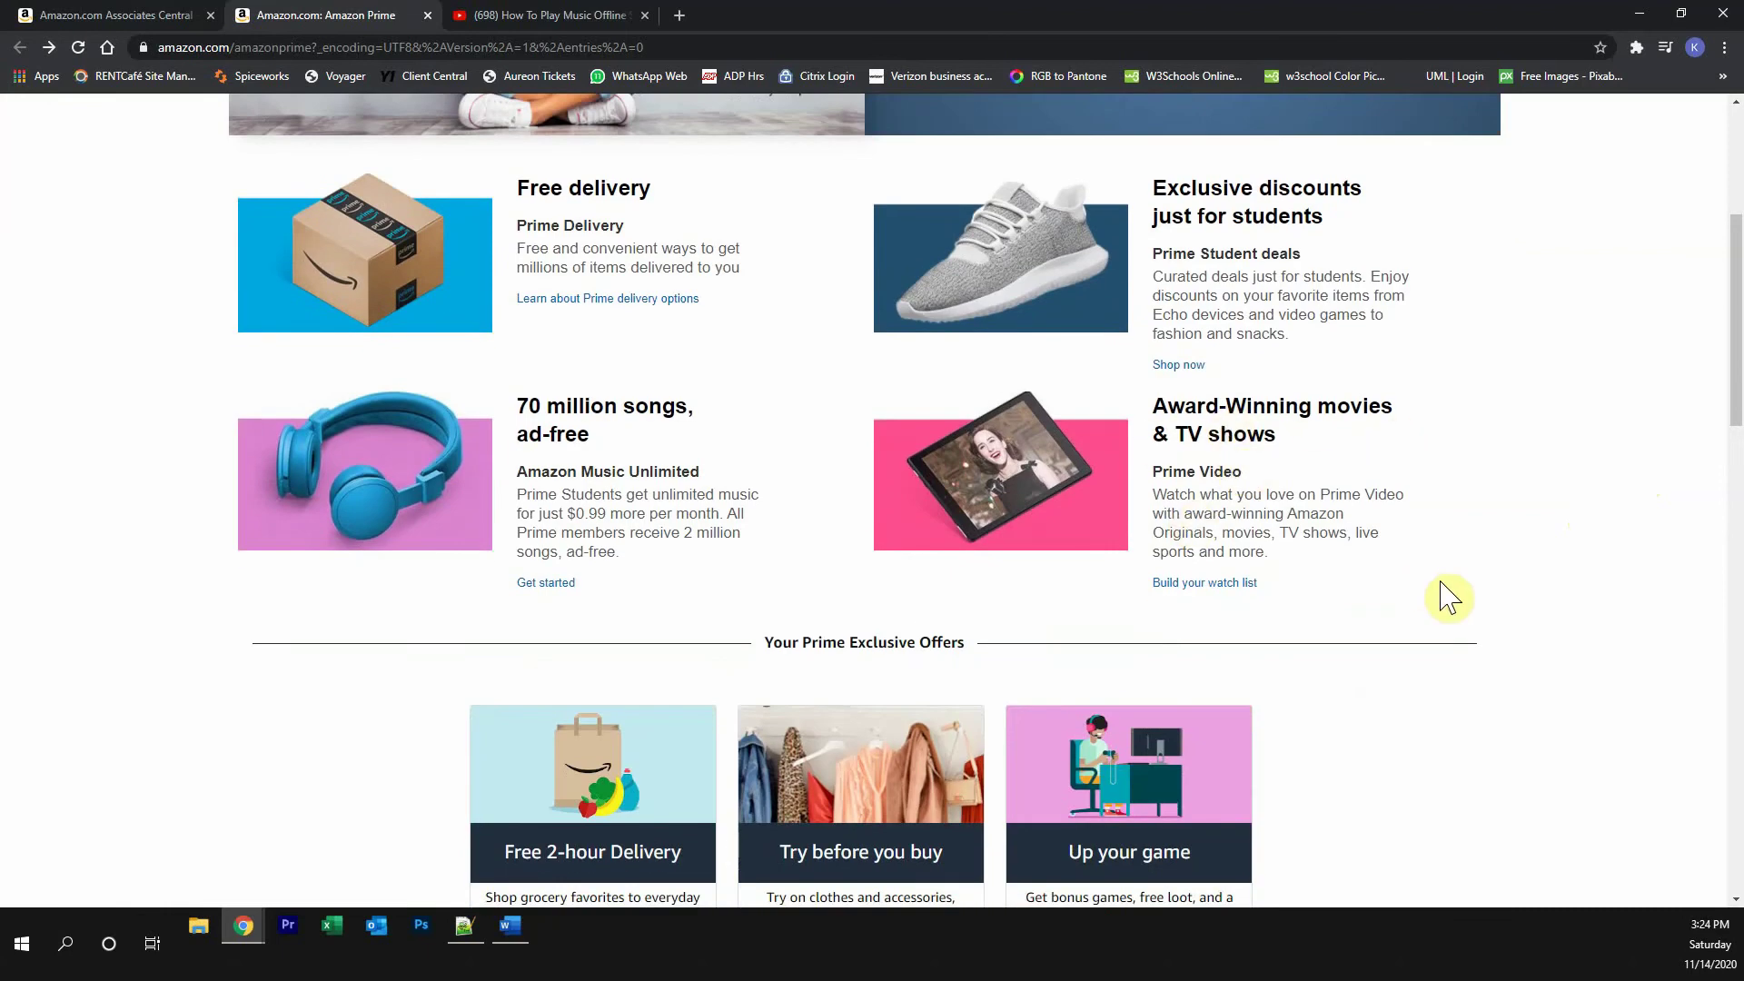
pyautogui.scroll(-2, 1449, 592)
pyautogui.scroll(-3, 1449, 599)
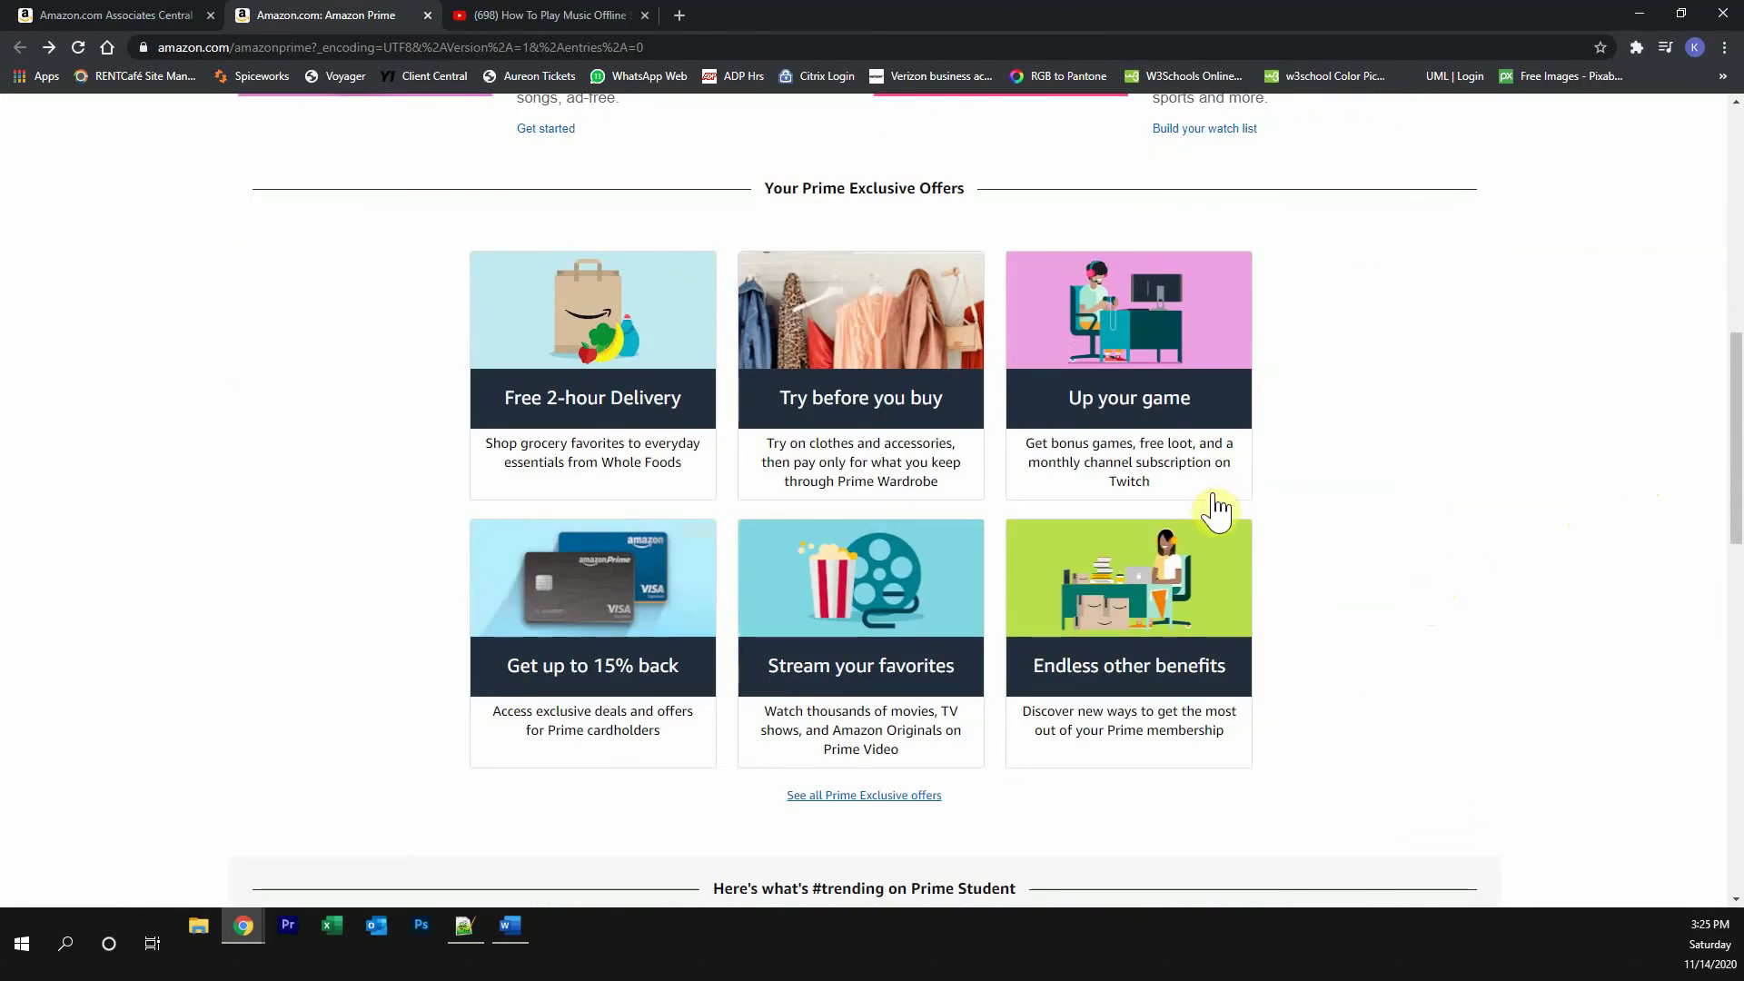
pyautogui.scroll(2, 1268, 527)
pyautogui.scroll(3, 1286, 529)
pyautogui.scroll(1, 1285, 529)
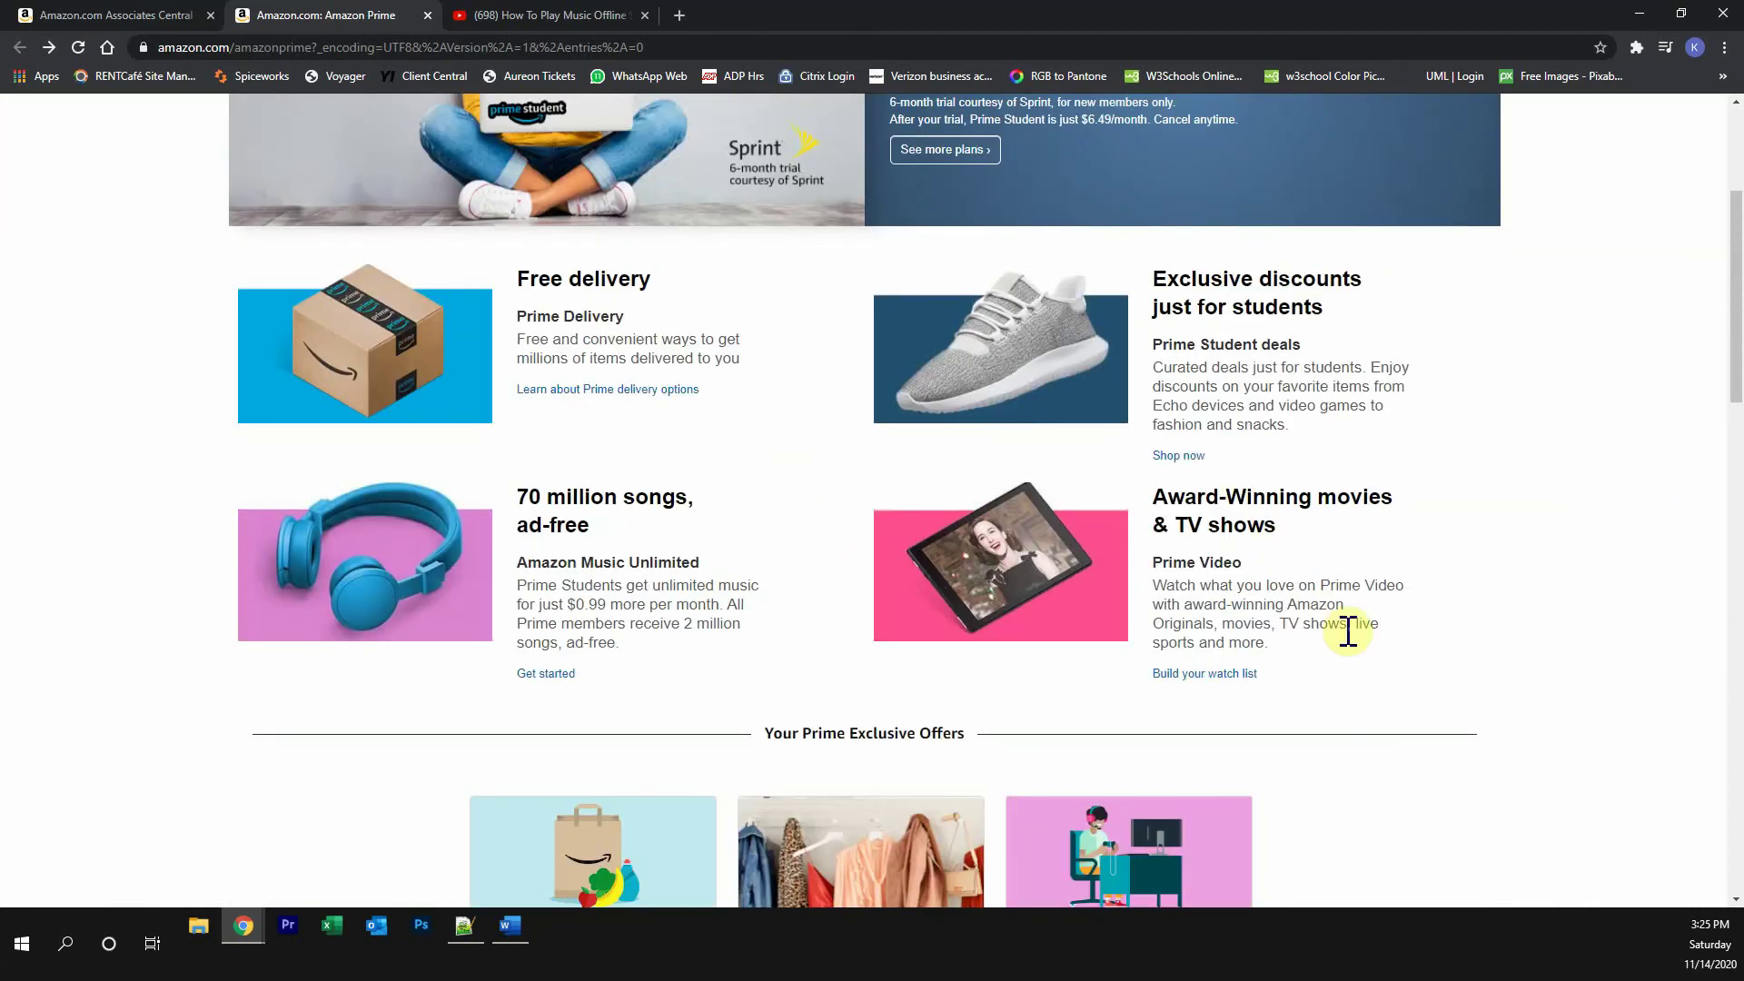
# After browsing the Prime Student benefits, switch to the YouTube video tab.
pyautogui.click(552, 16)
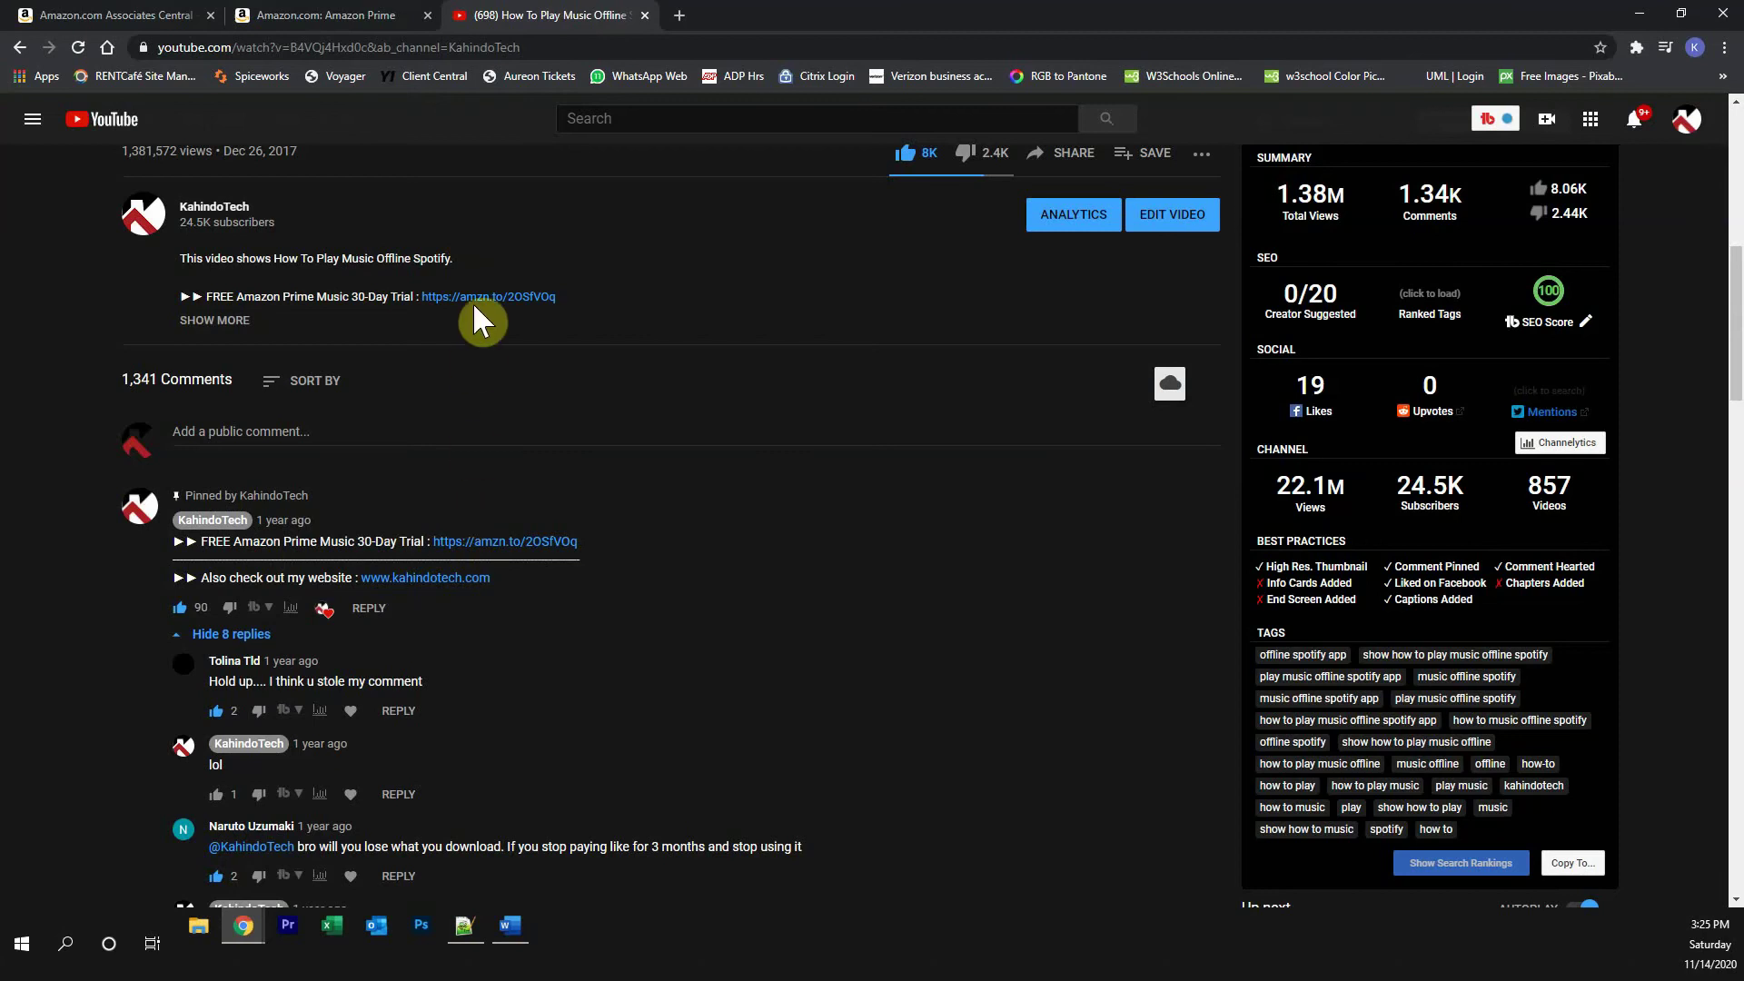
# Return to the Amazon Prime Student tab showing the 6-month trial offer.
pyautogui.click(376, 30)
pyautogui.scroll(2, 800, 436)
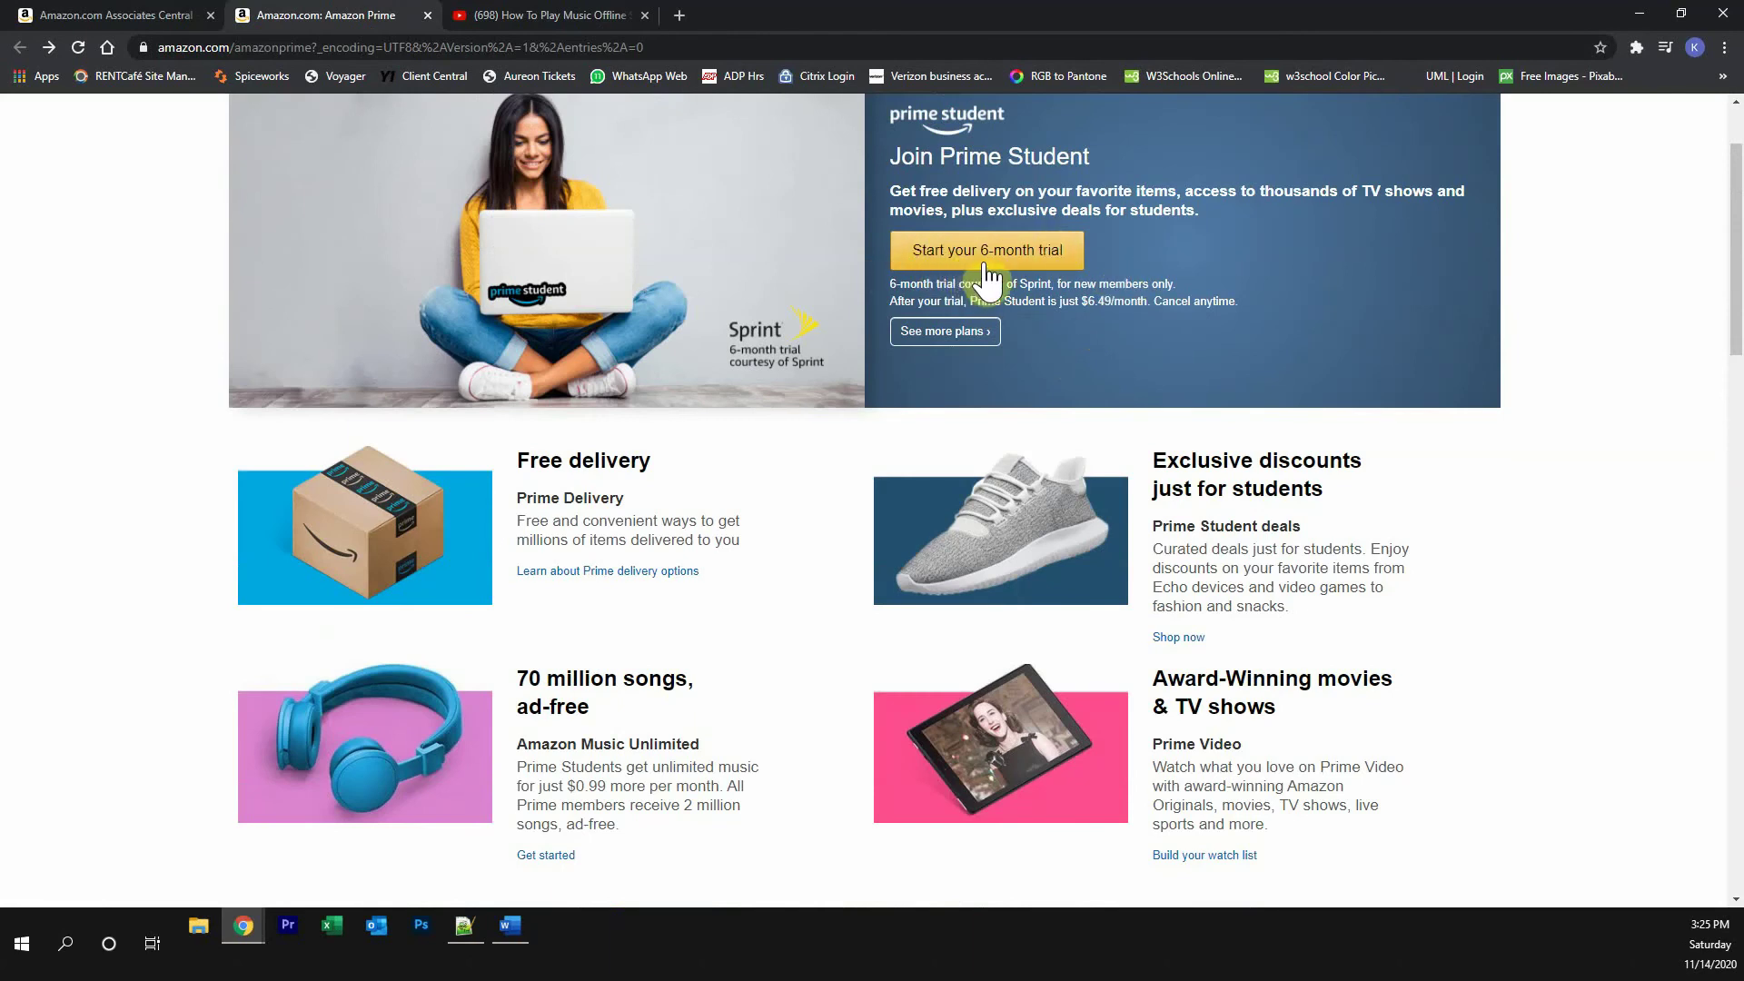
# View the Prime Student plan options, then the regular Prime page for non-students.
pyautogui.click(941, 348)
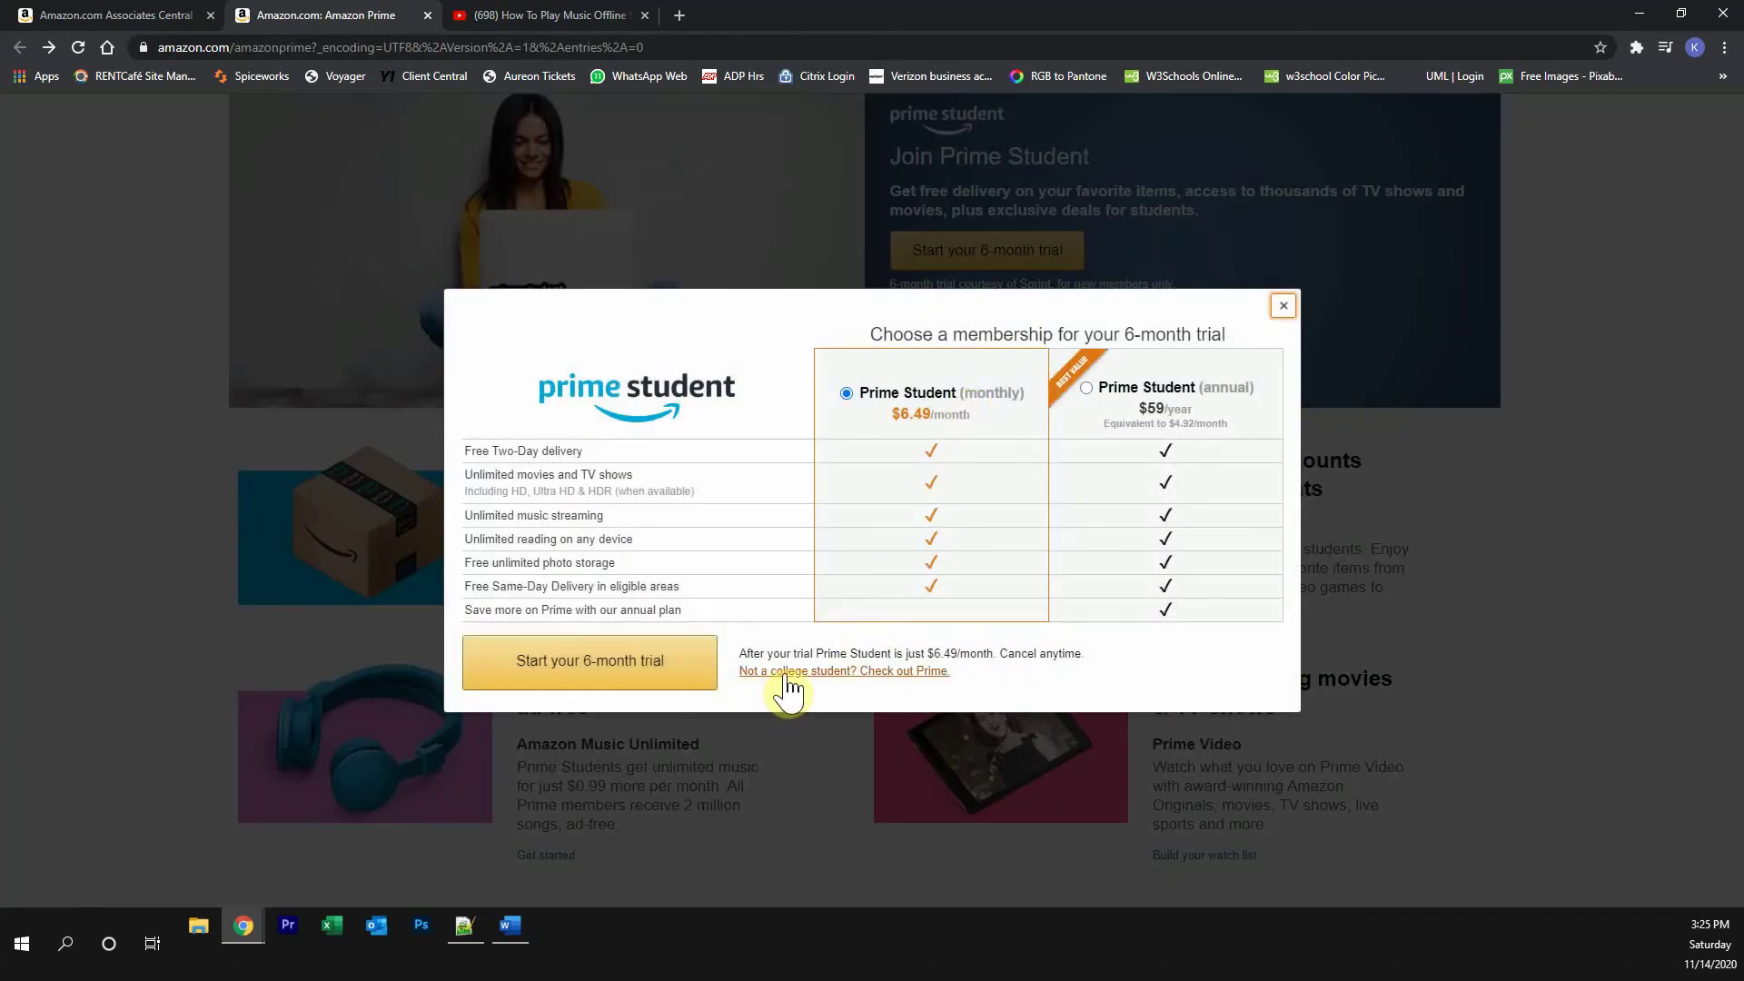
pyautogui.click(776, 678)
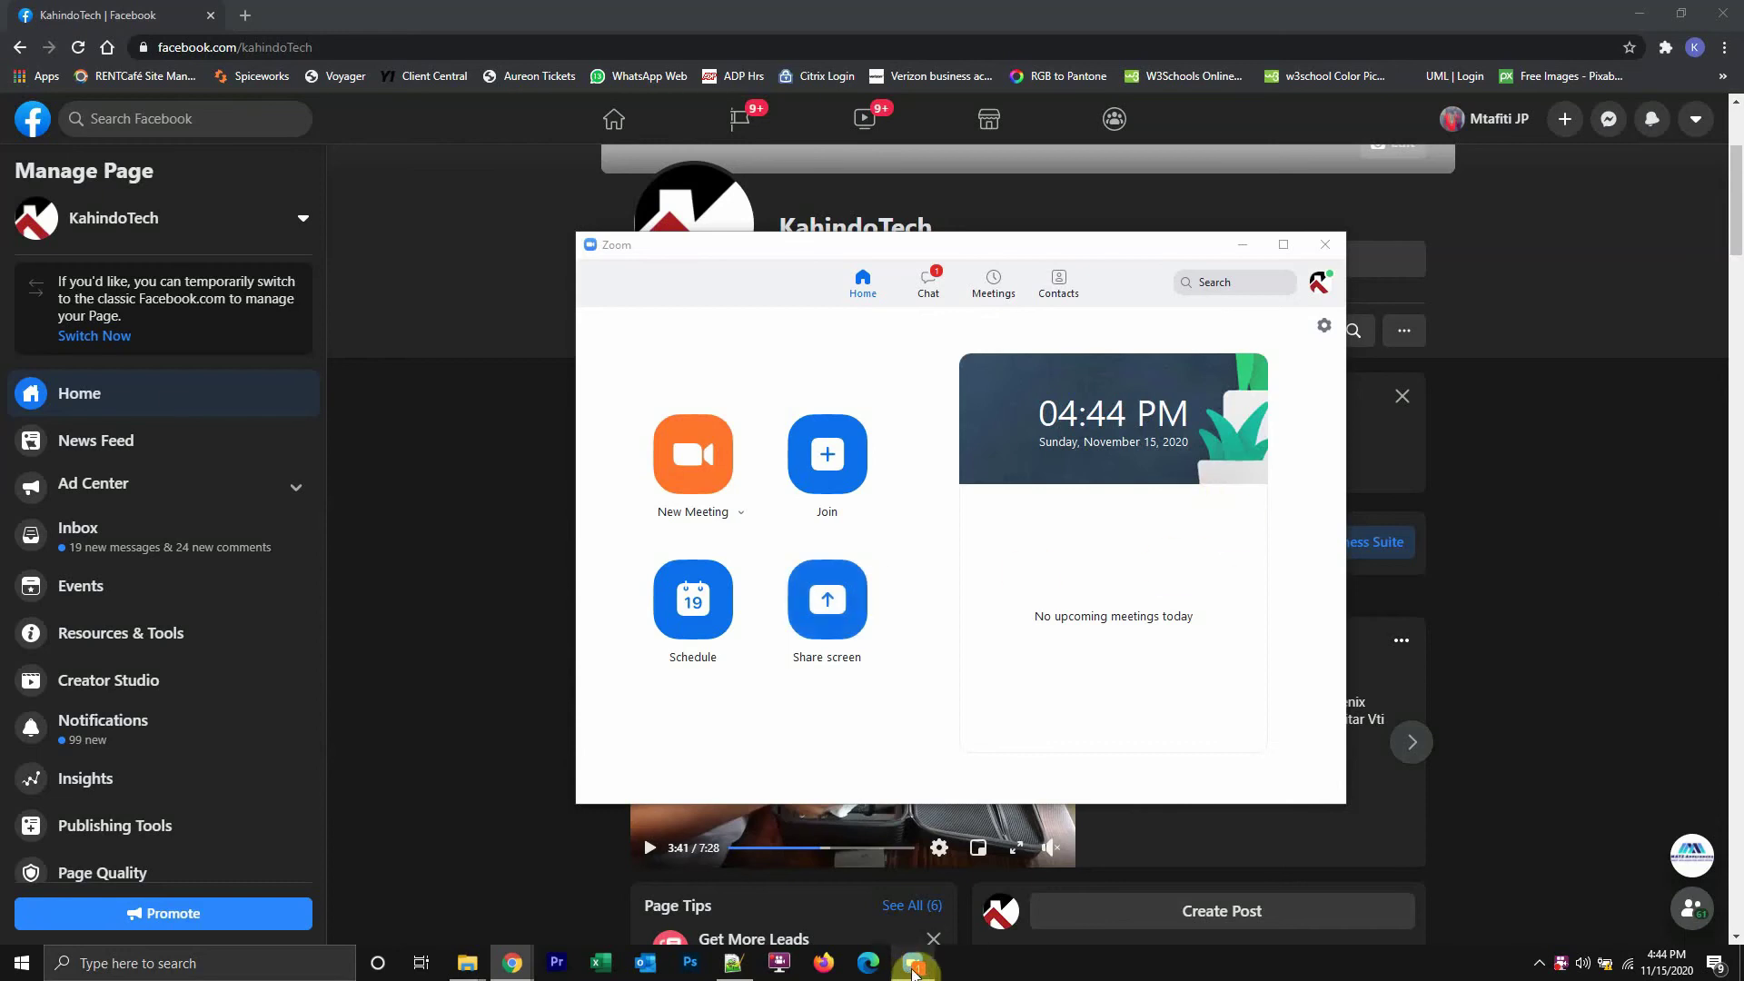
# In Zoom Settings' Profile section, choose Edit My Profile to launch the web sign-in.
pyautogui.moveTo(1110, 254); pyautogui.dragTo(1100, 257)
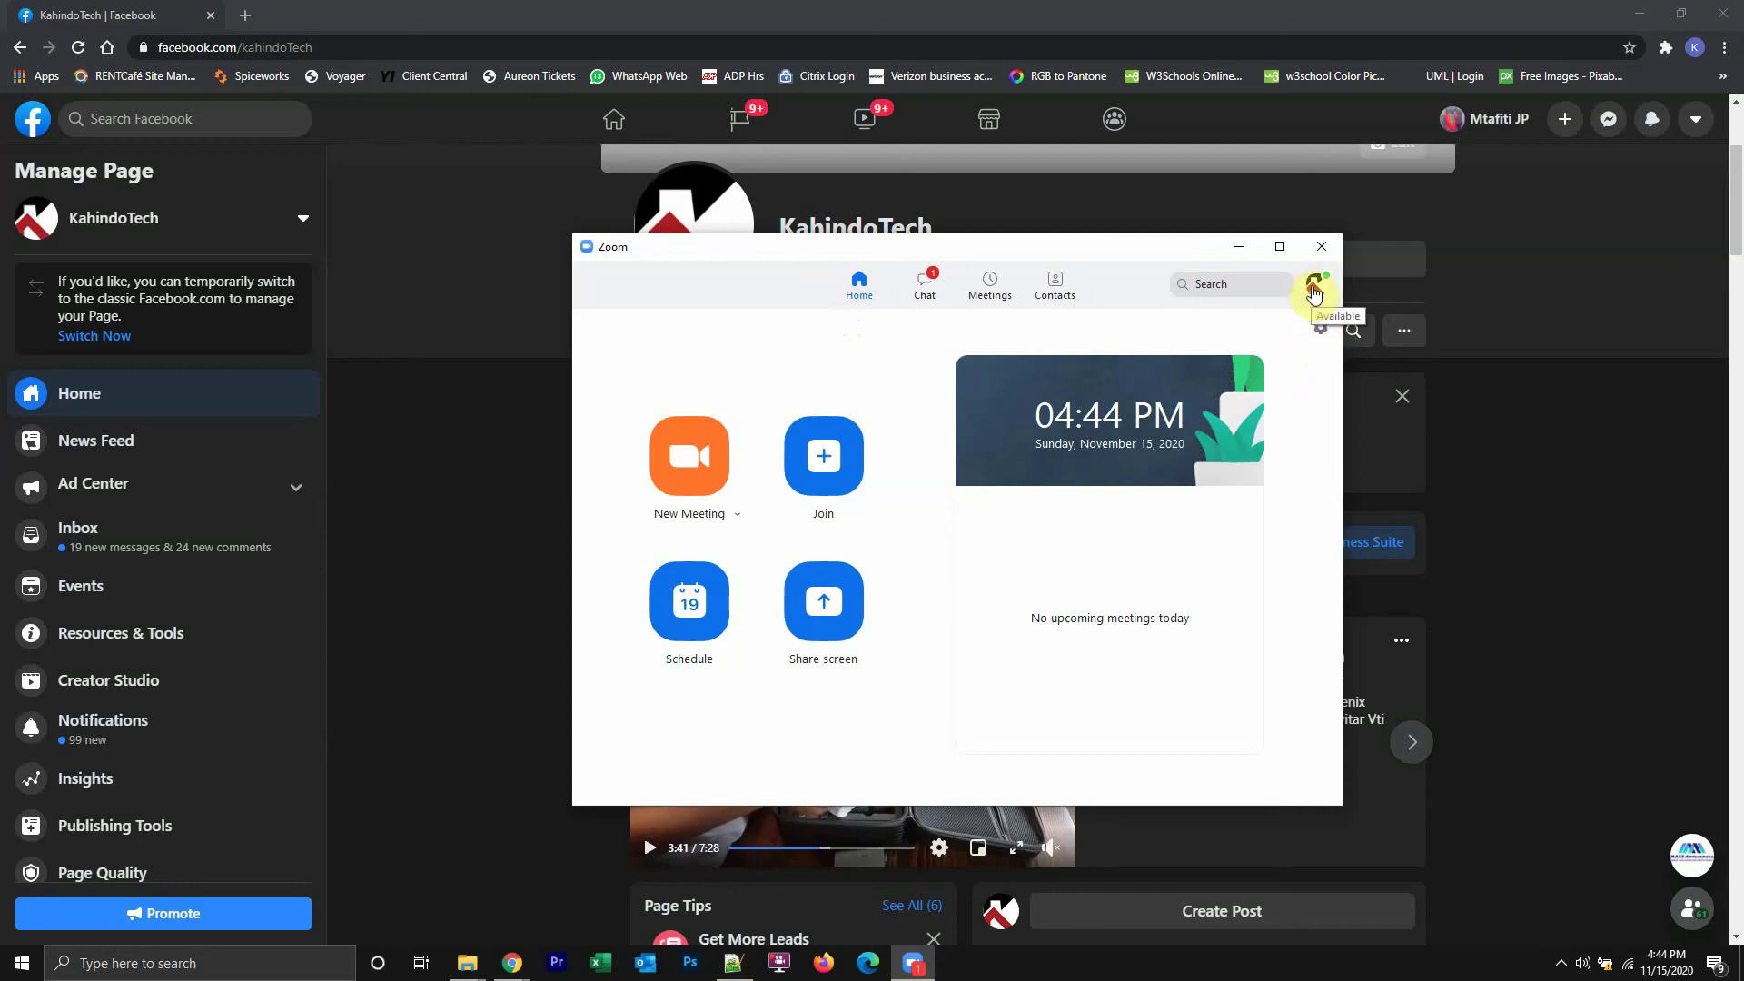
pyautogui.click(1315, 292)
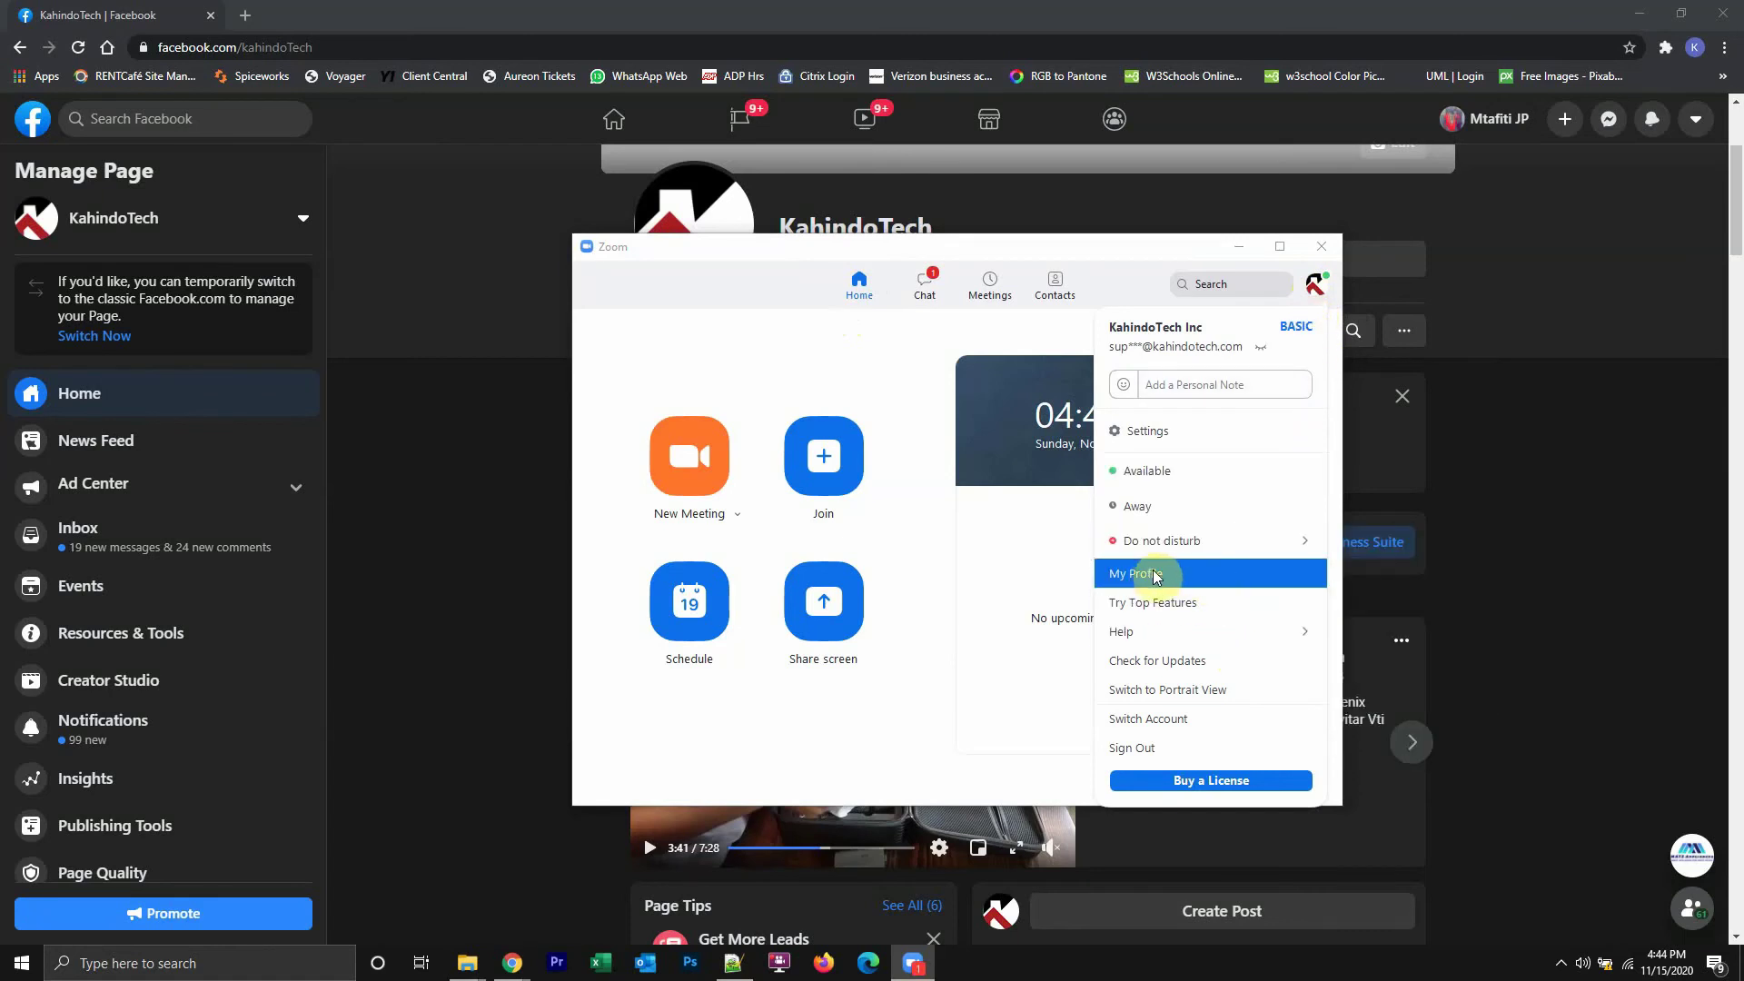
pyautogui.click(1020, 752)
pyautogui.click(1317, 330)
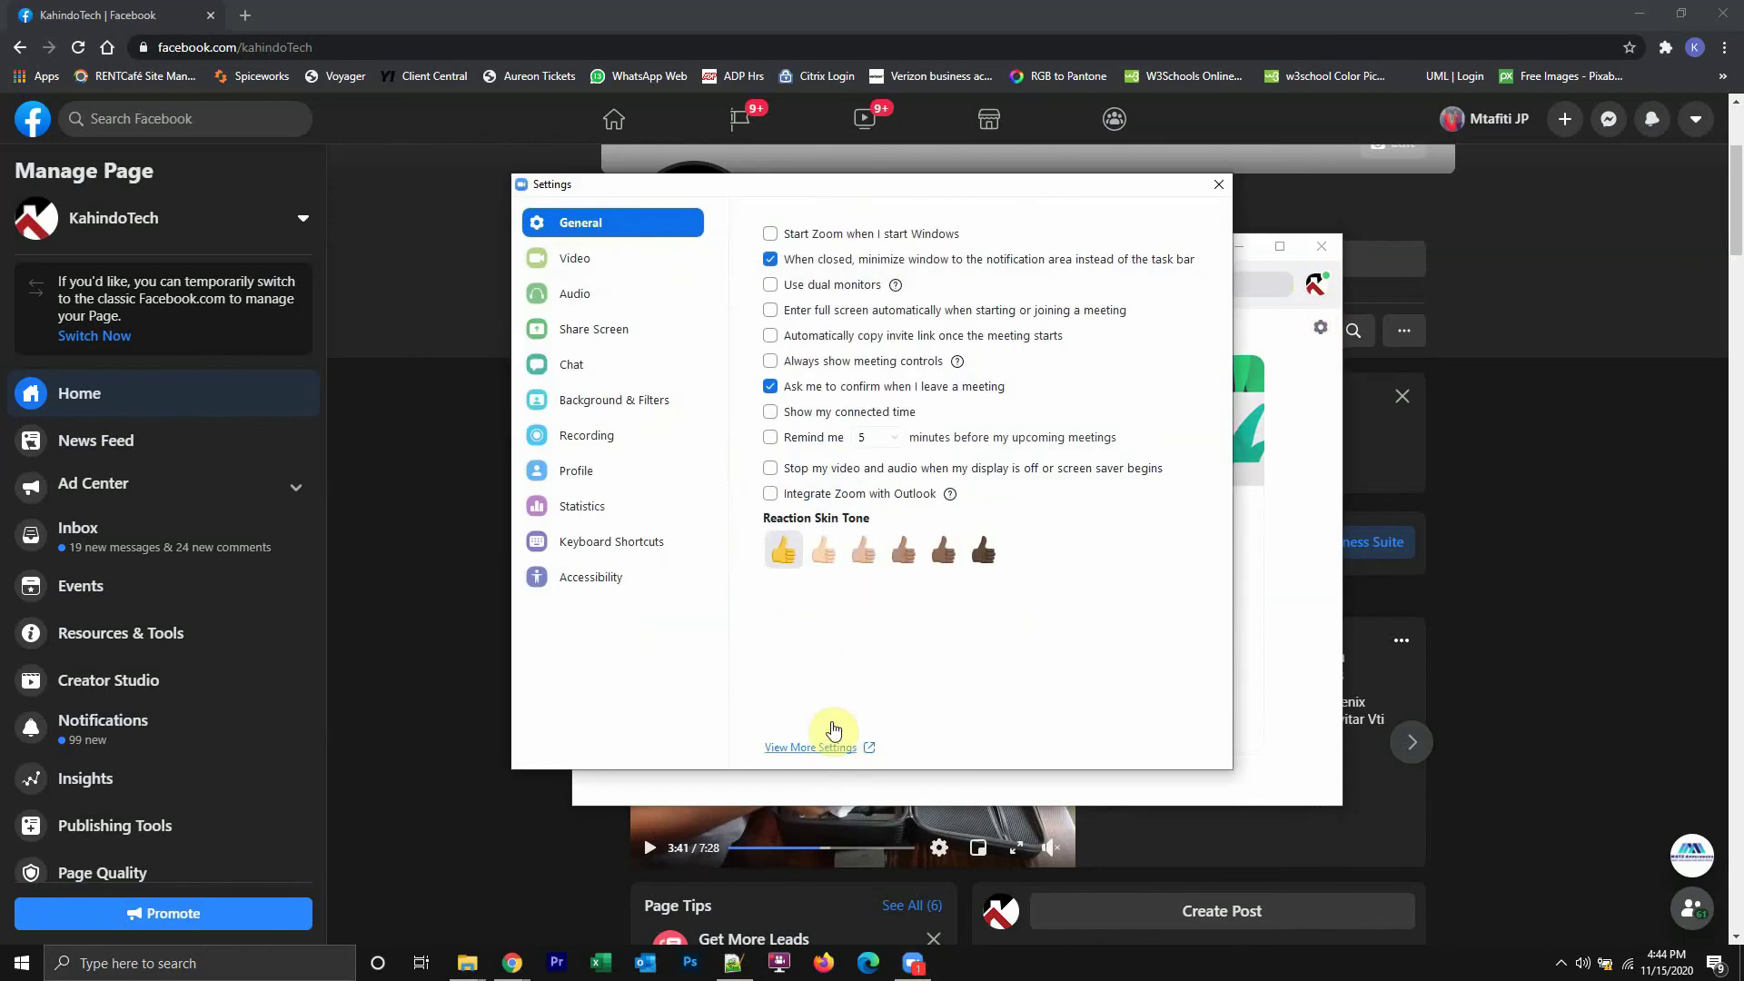
pyautogui.click(581, 472)
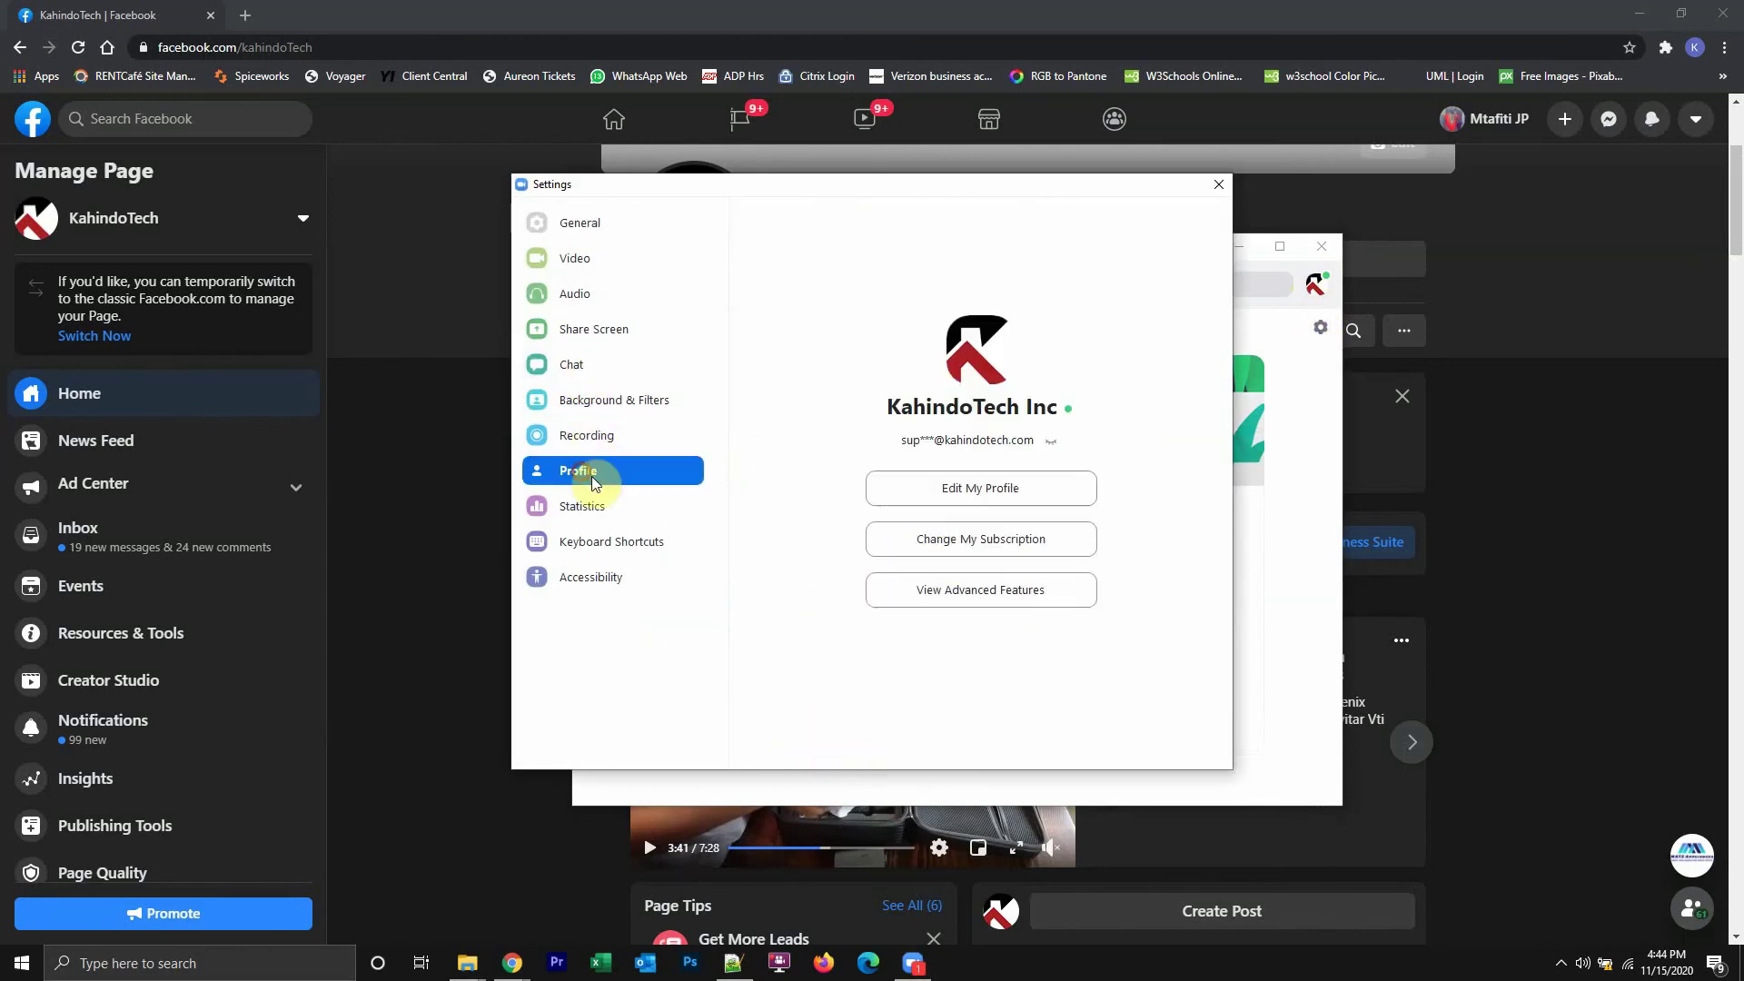
pyautogui.click(976, 493)
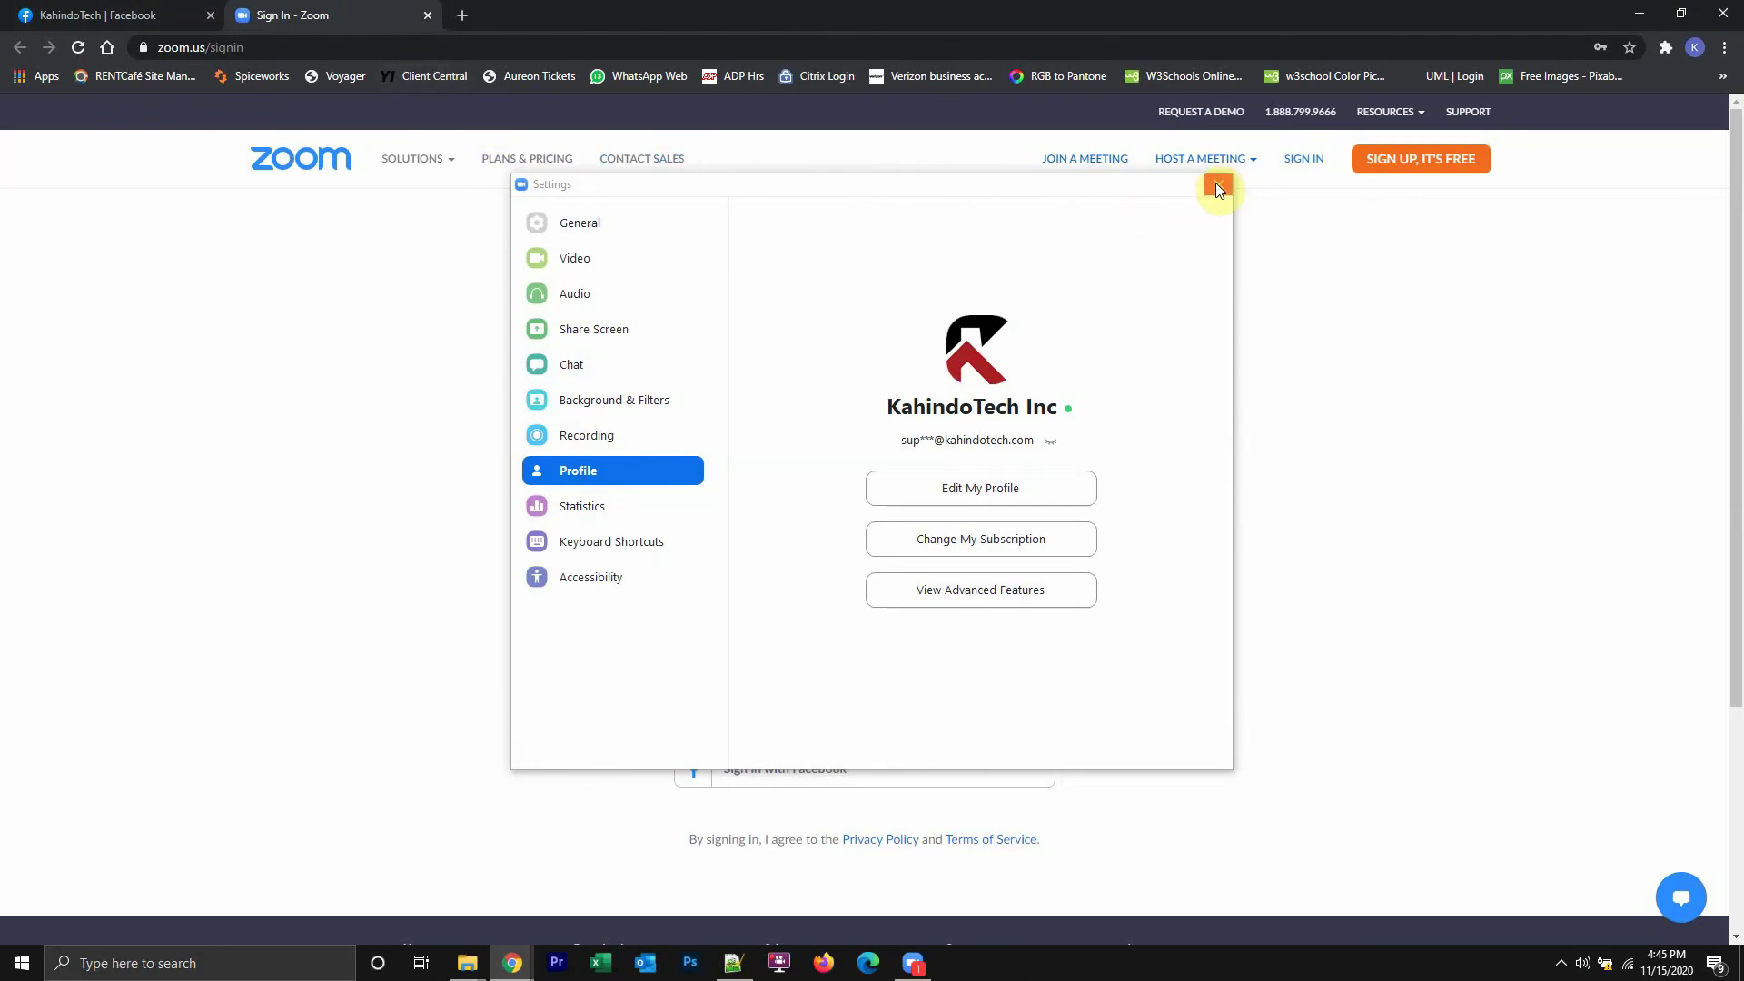
# Close Zoom Settings and sign in at zoom.us/signin to load My Profile.
pyautogui.click(1218, 187)
pyautogui.moveTo(415, 158)
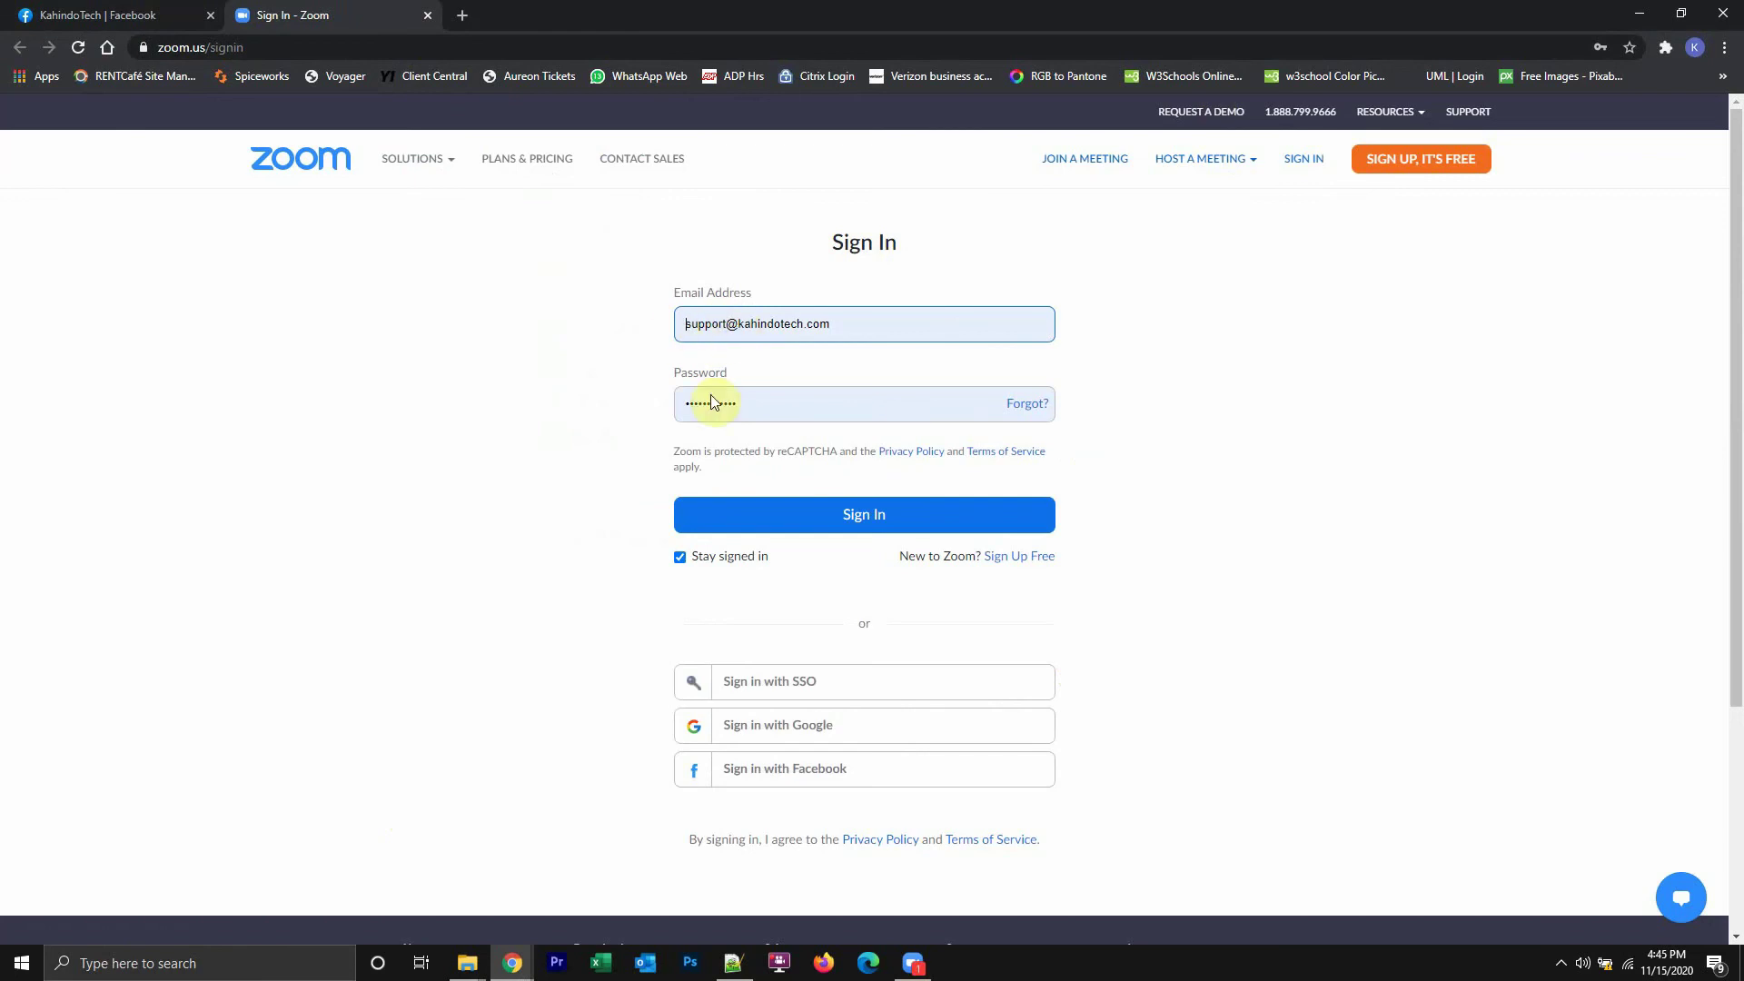
pyautogui.click(826, 521)
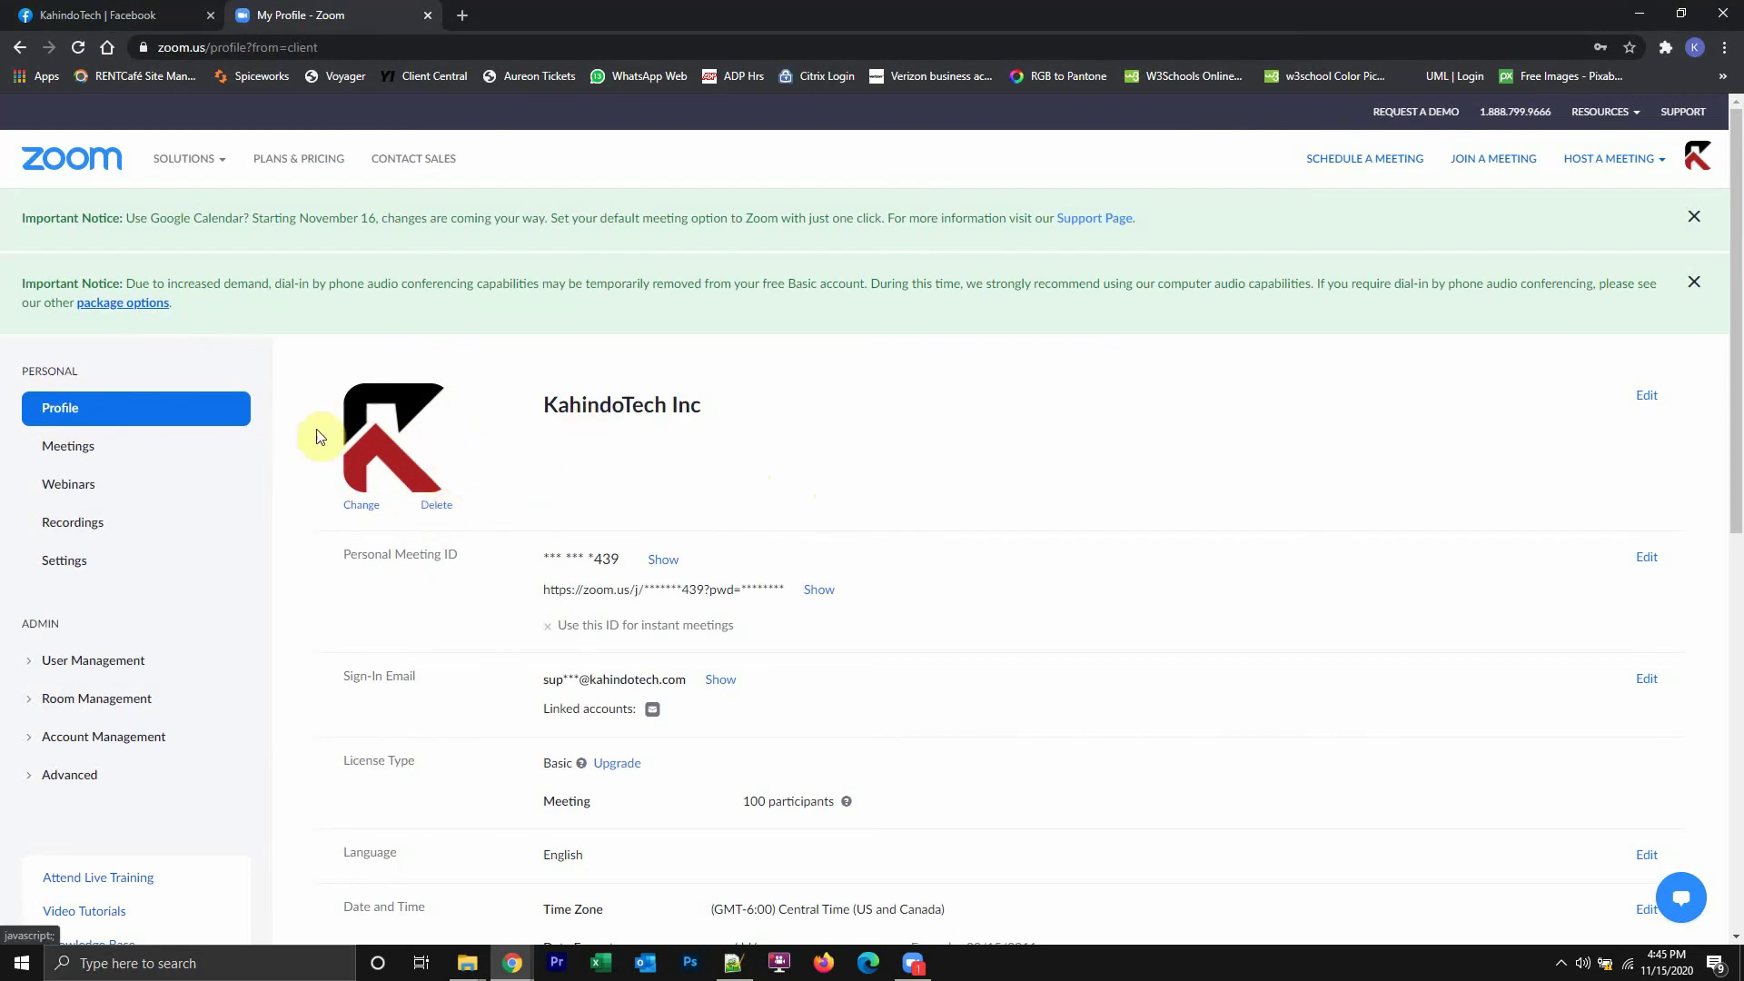
# Delete the company-logo profile picture and confirm the deletion.
pyautogui.click(430, 510)
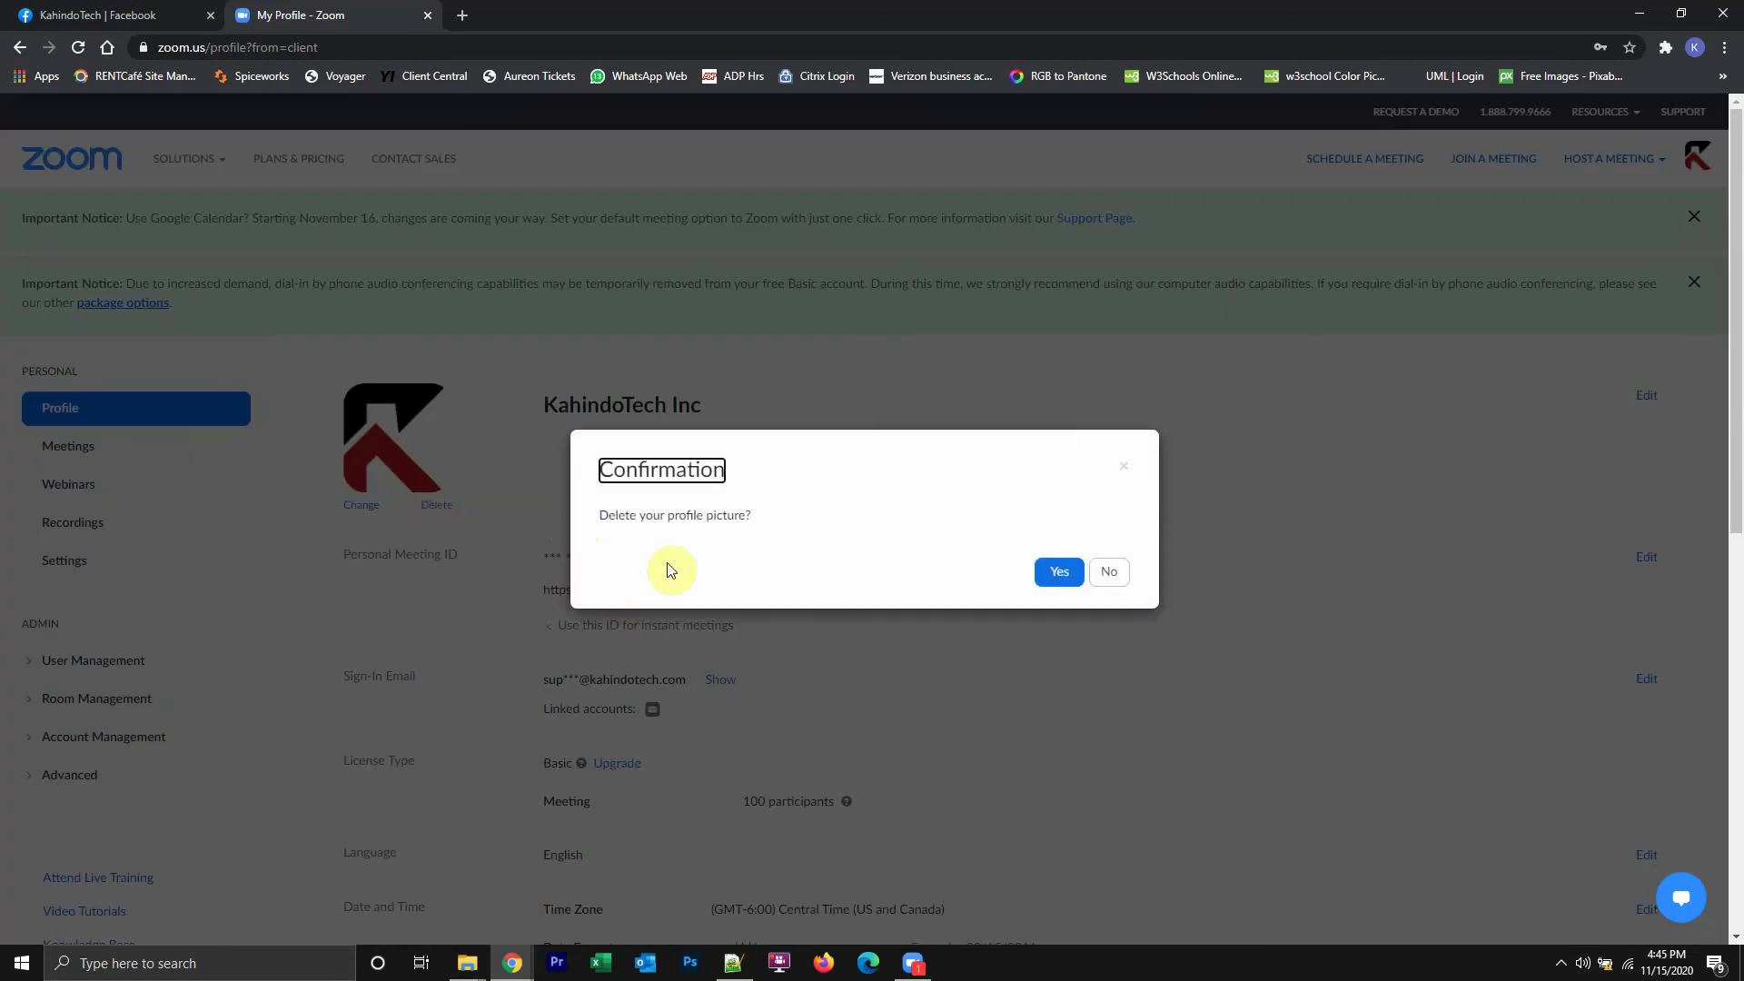
pyautogui.click(1061, 575)
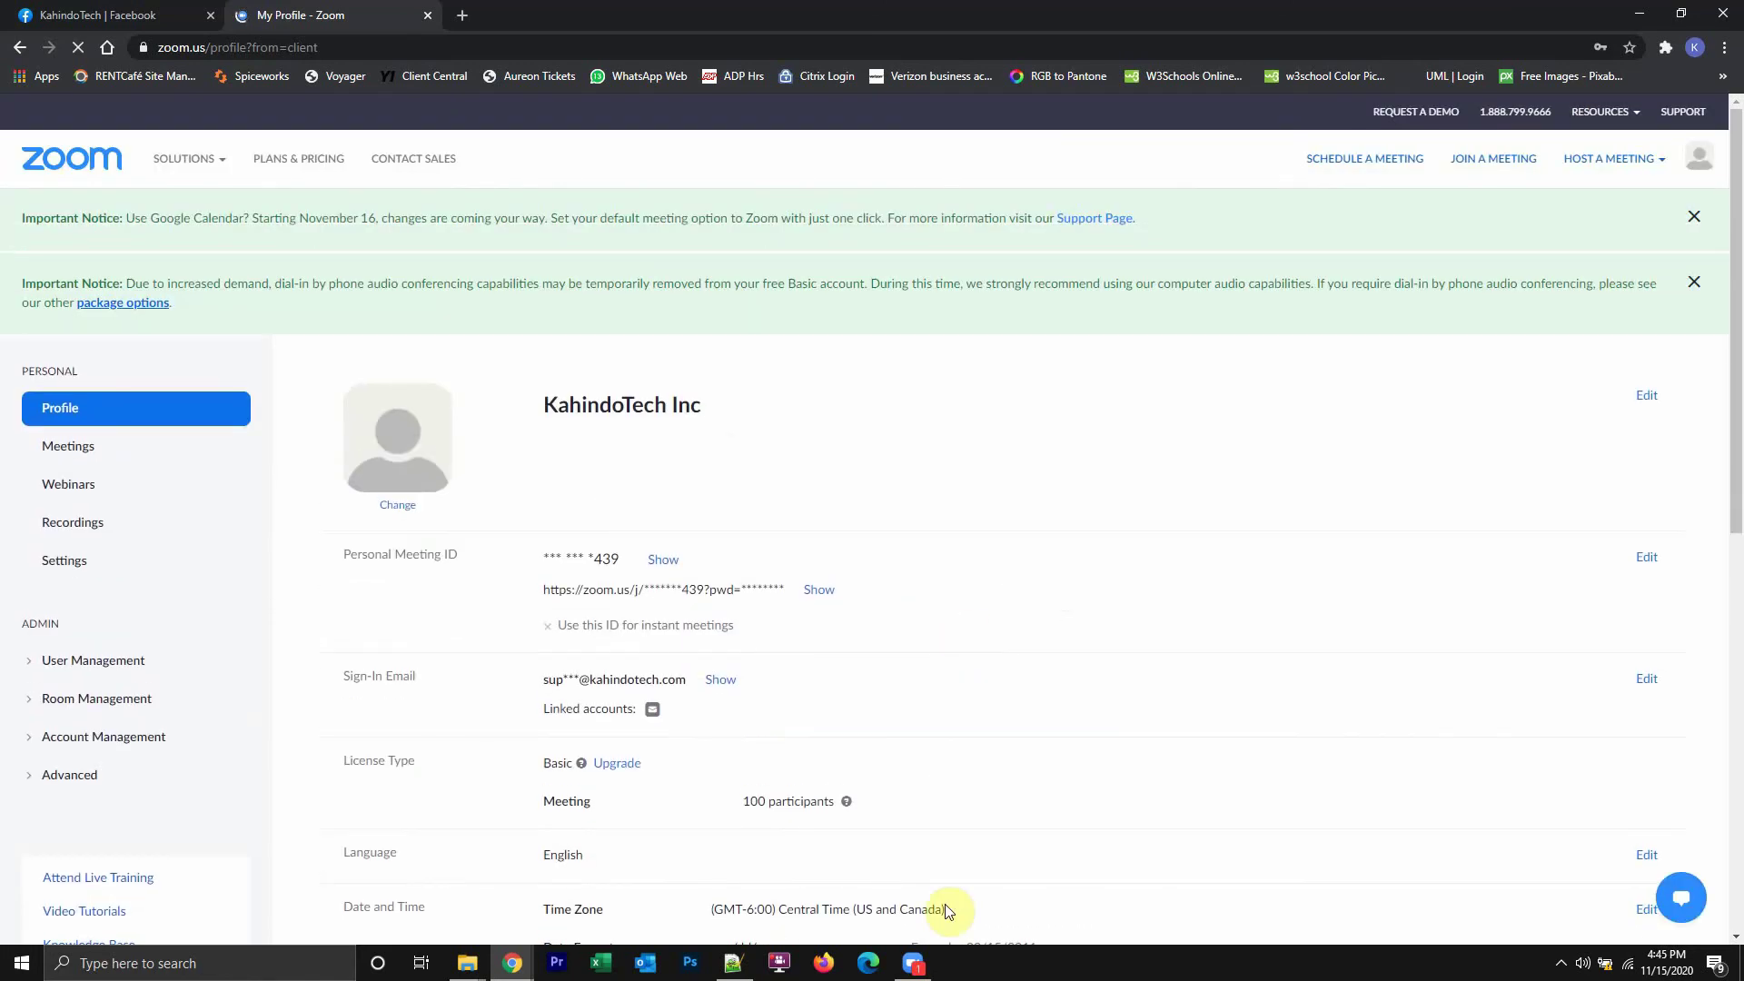
pyautogui.click(916, 965)
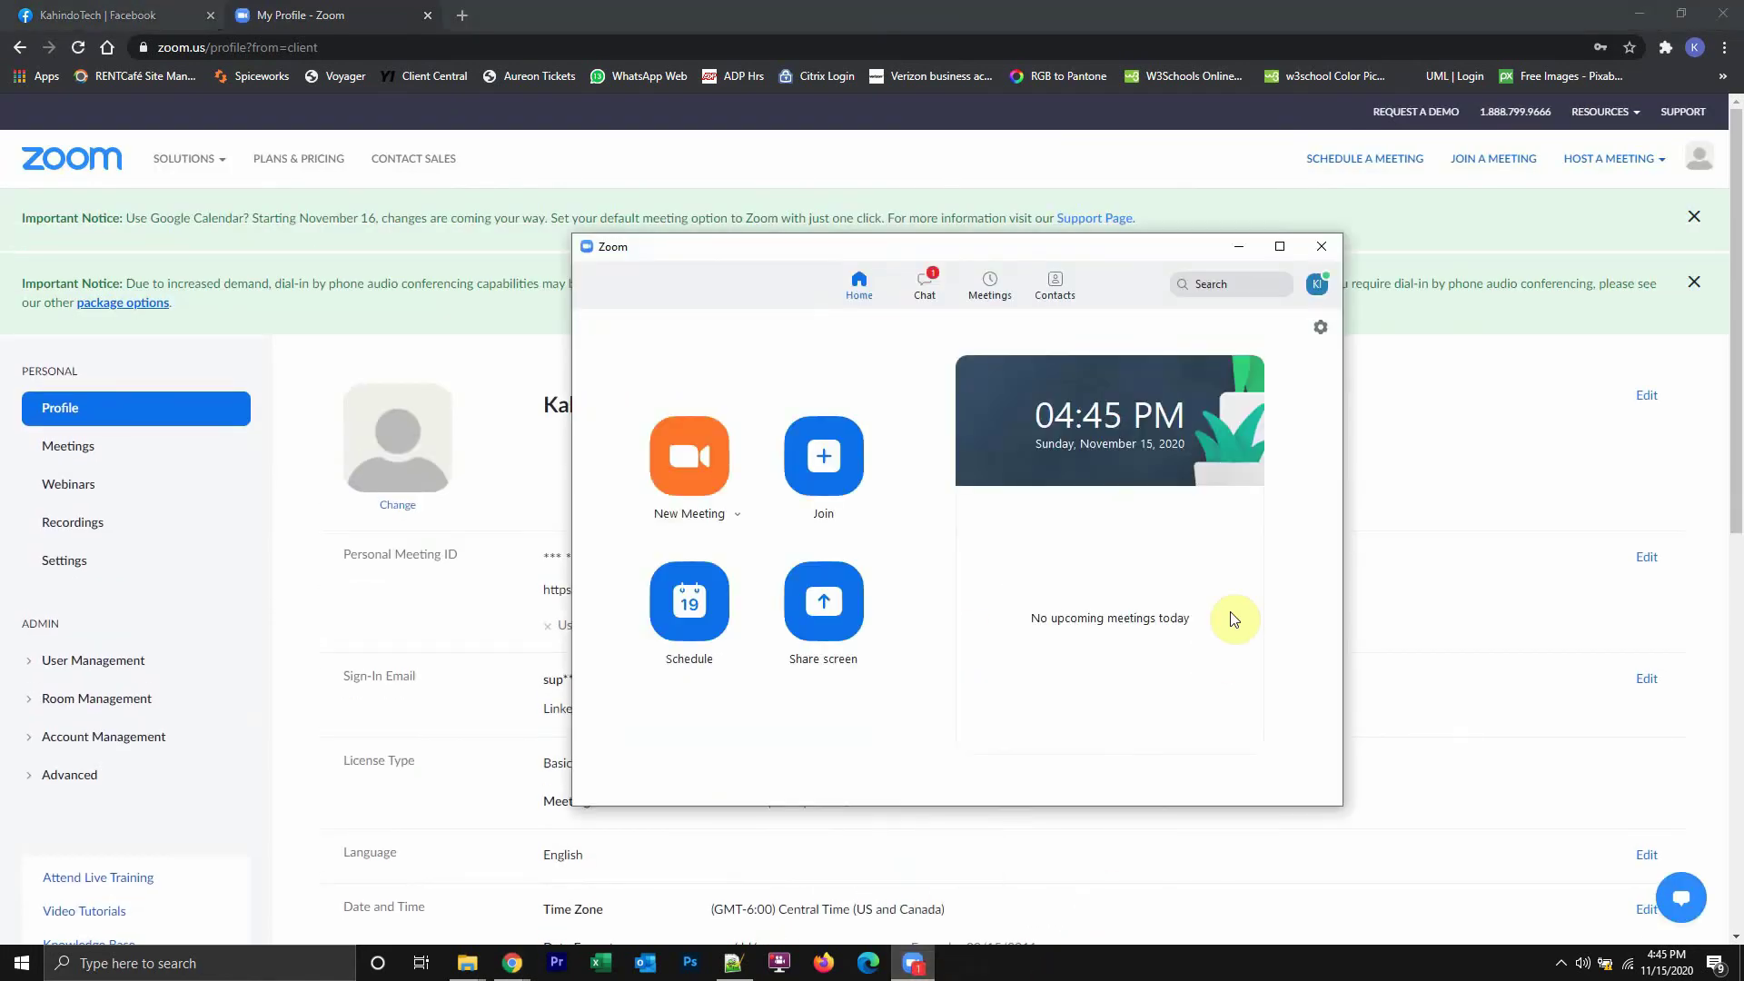